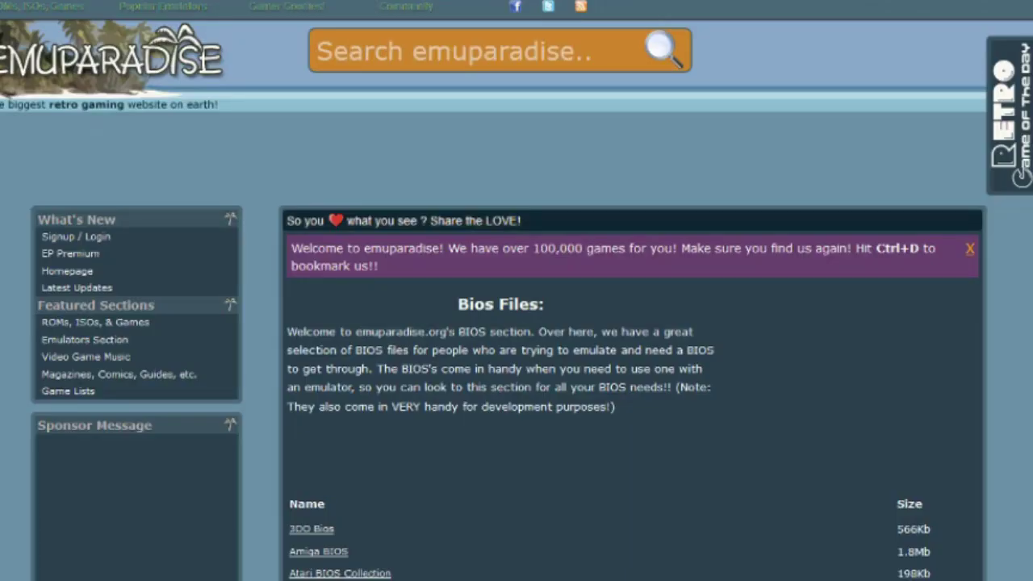
# Look through the Emuparadise BIOS list for the Nintendo DS Bios and Firmware entry.
pyautogui.scroll(-8, 517, 322)
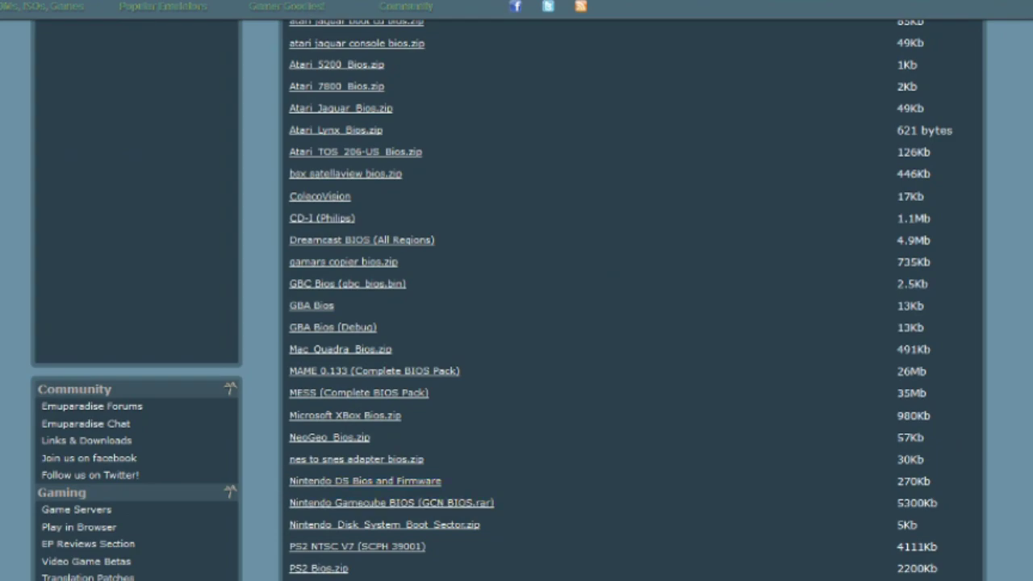
pyautogui.scroll(7, 516, 323)
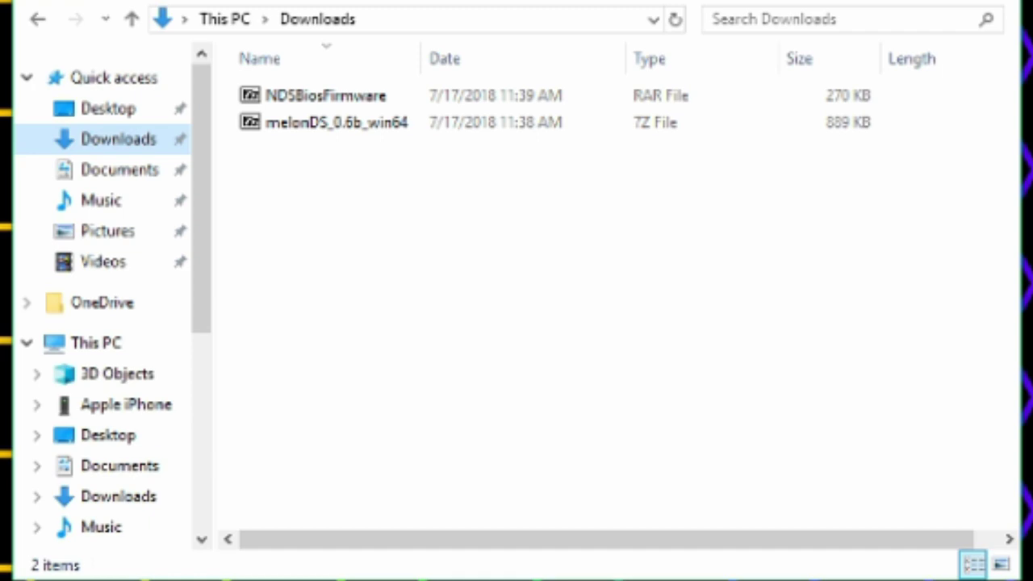
# In File Explorer's Downloads folder, extract the melonDS_0.6b_win64 archive with 7-Zip.
pyautogui.click(347, 122)
pyautogui.rightClick(347, 122)
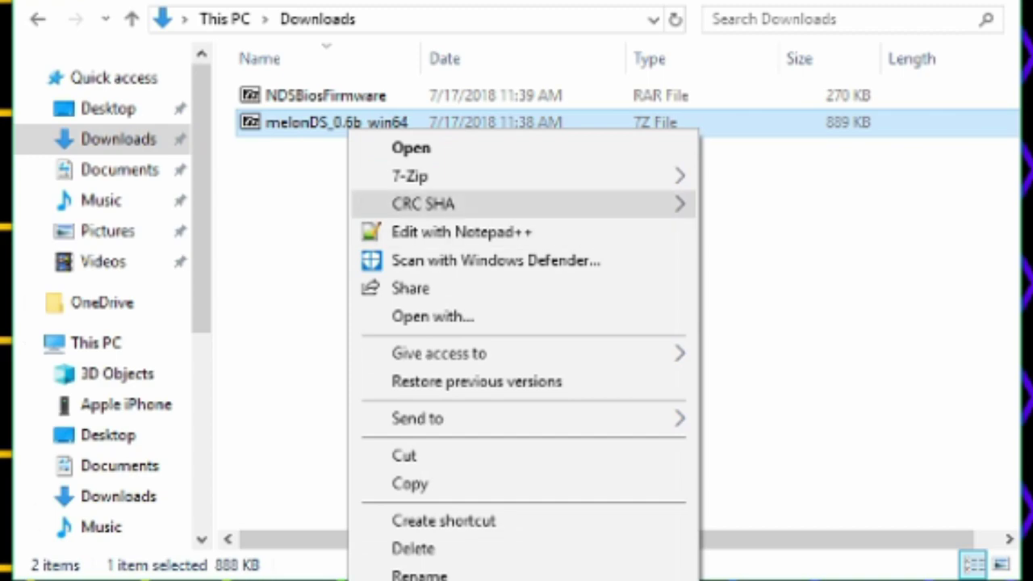
pyautogui.moveTo(420, 176)
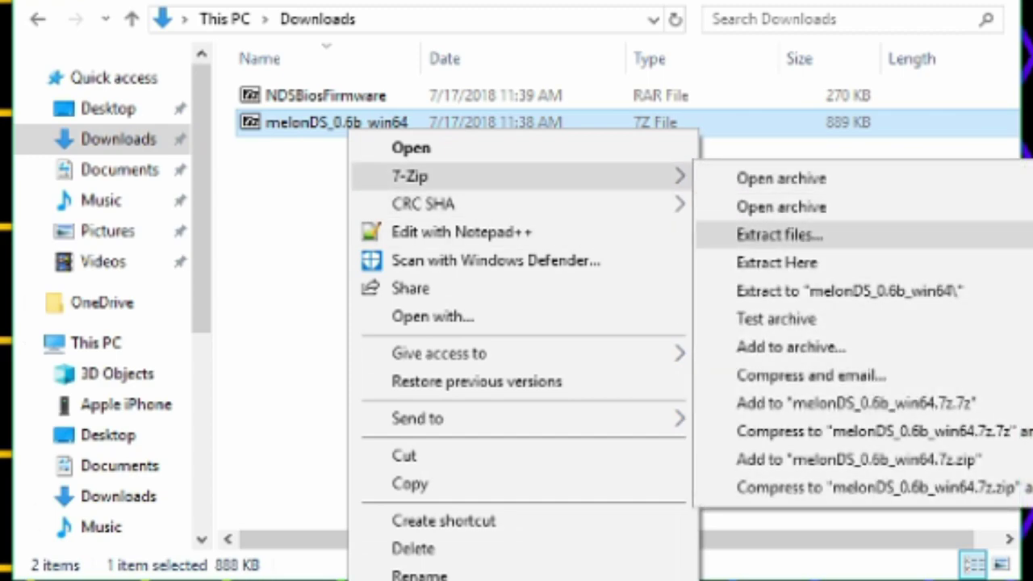
pyautogui.click(780, 234)
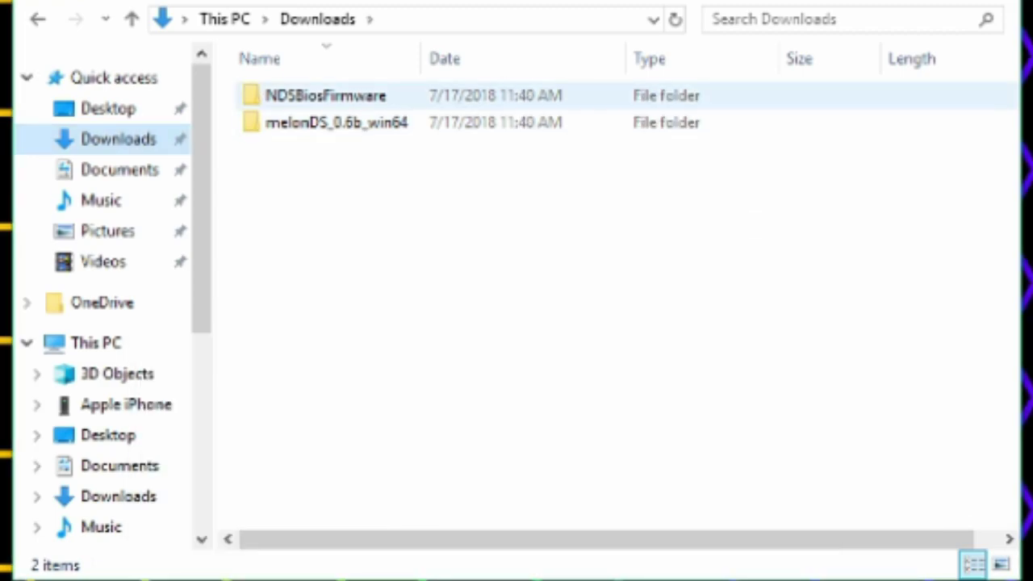
# Copy biosnds7.rom, biosnds9.rom and firmware.bin from the NDSBiosFirmware folder into the melonDS_0.6b_win64 folder.
pyautogui.click(117, 496)
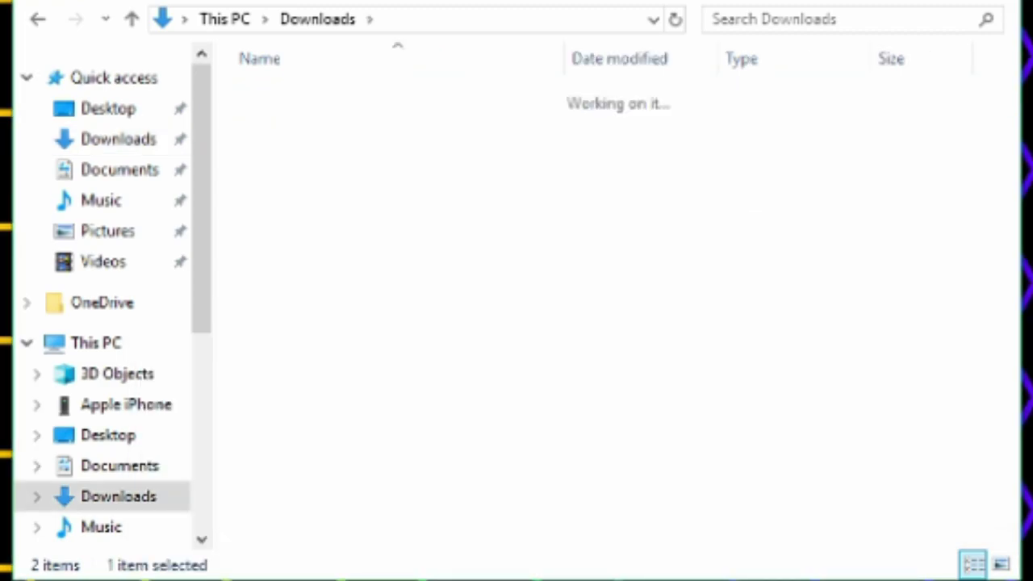
pyautogui.press('Return')
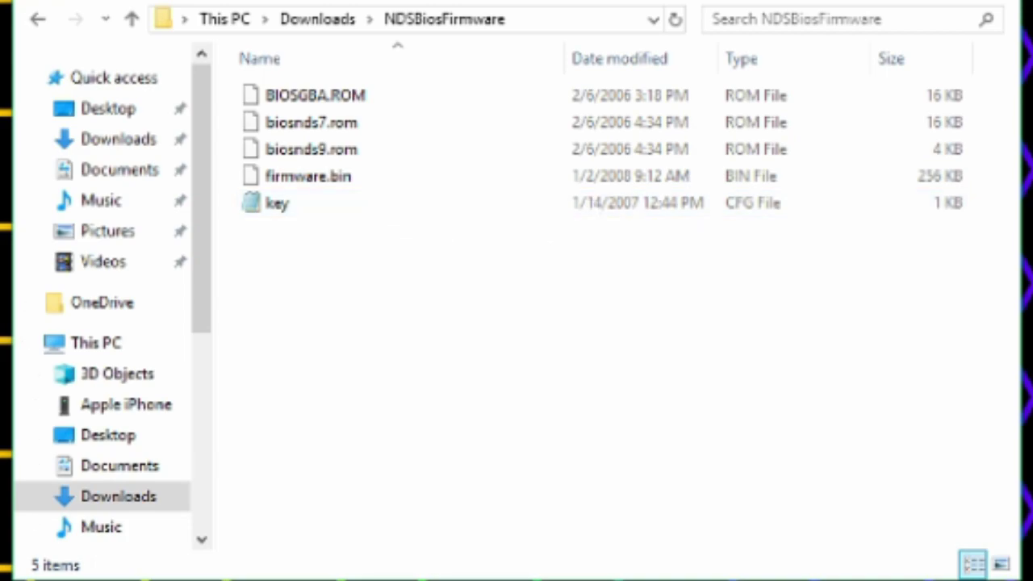
pyautogui.click(312, 122)
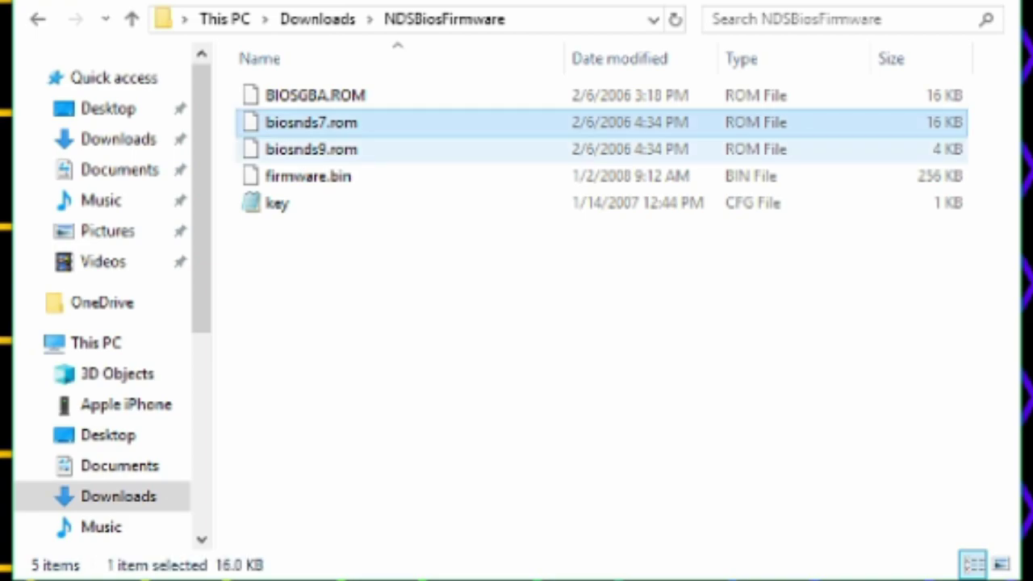
pyautogui.keyDown('ctrl'); pyautogui.click(338, 150); pyautogui.keyUp('ctrl')
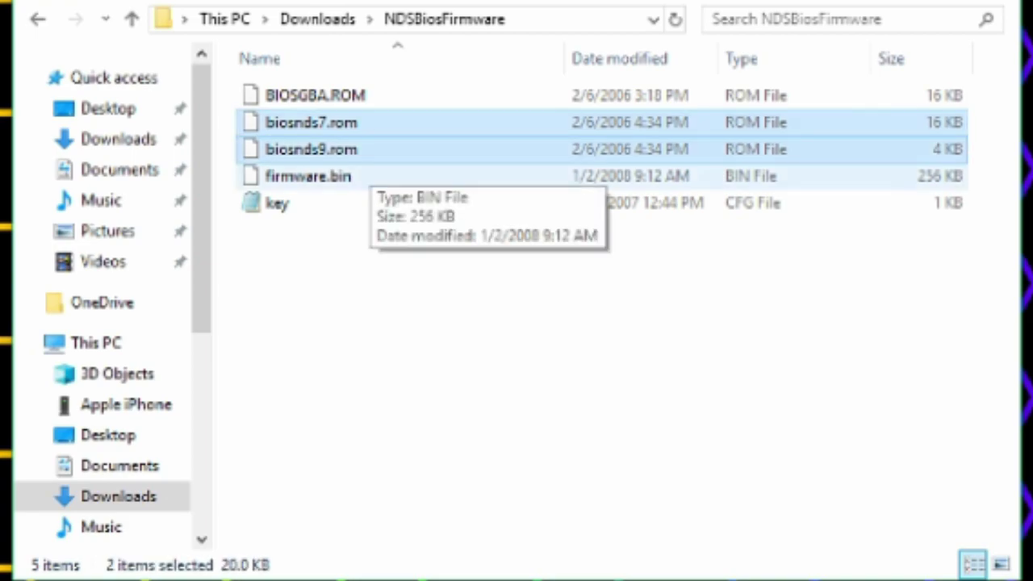
pyautogui.keyDown('ctrl'); pyautogui.click(323, 176); pyautogui.keyUp('ctrl')
pyautogui.rightClick(318, 179)
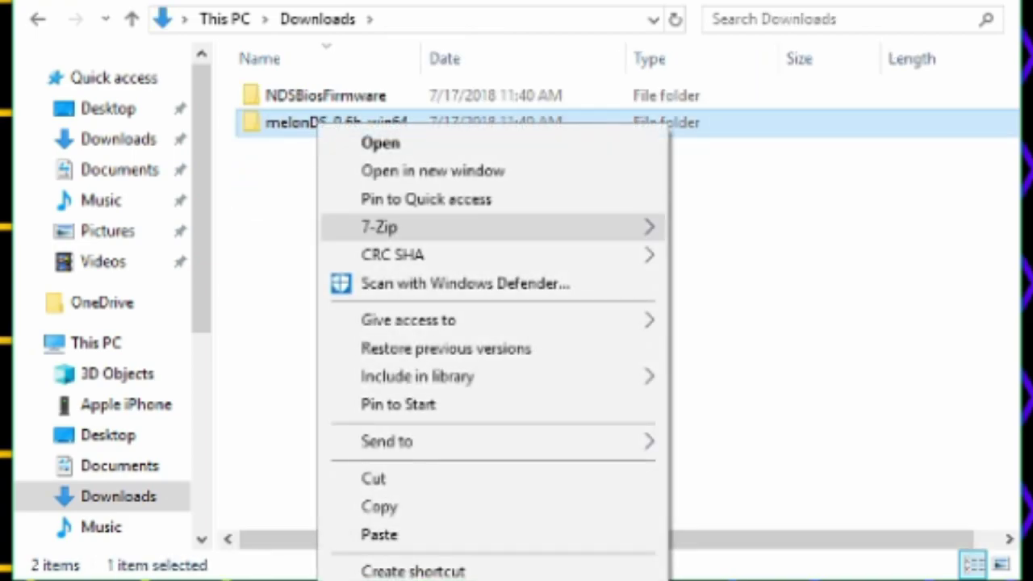
pyautogui.click(379, 534)
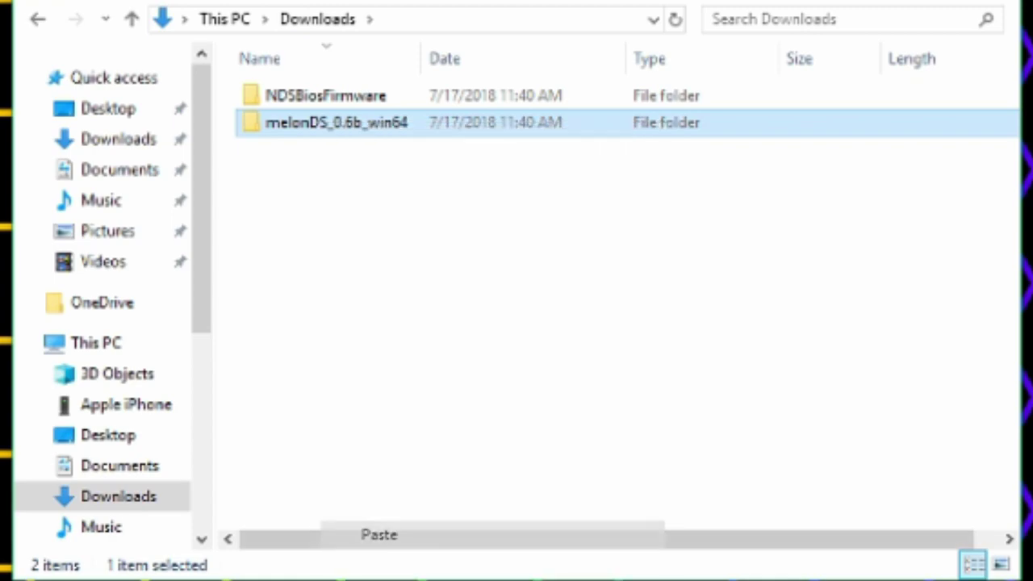
# Open the melonDS_0.6b_win64 folder and rename biosnds7.rom to bios7.bin, accepting the extension change.
pyautogui.doubleClick(337, 123)
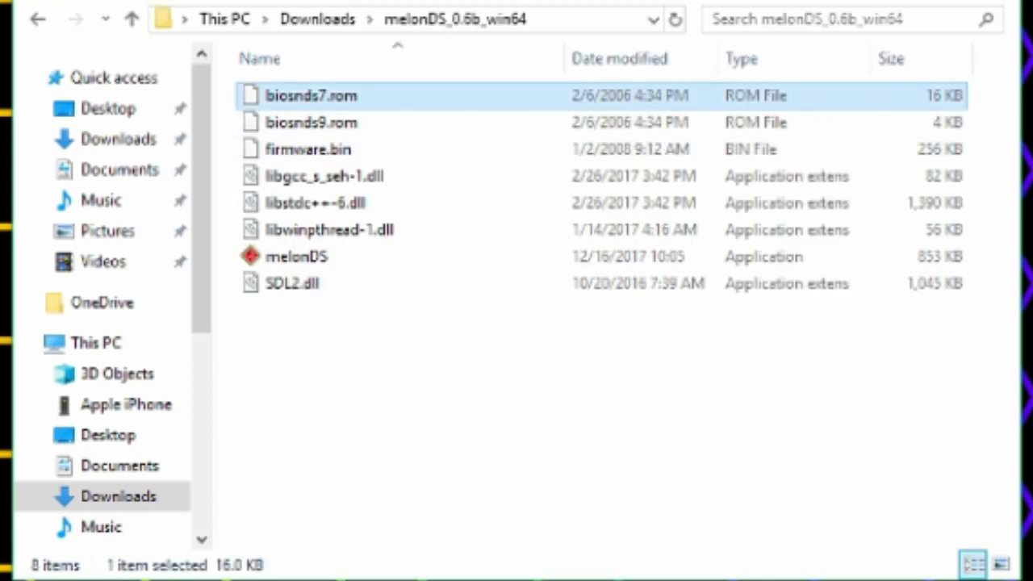
pyautogui.rightClick(341, 101)
pyautogui.click(379, 521)
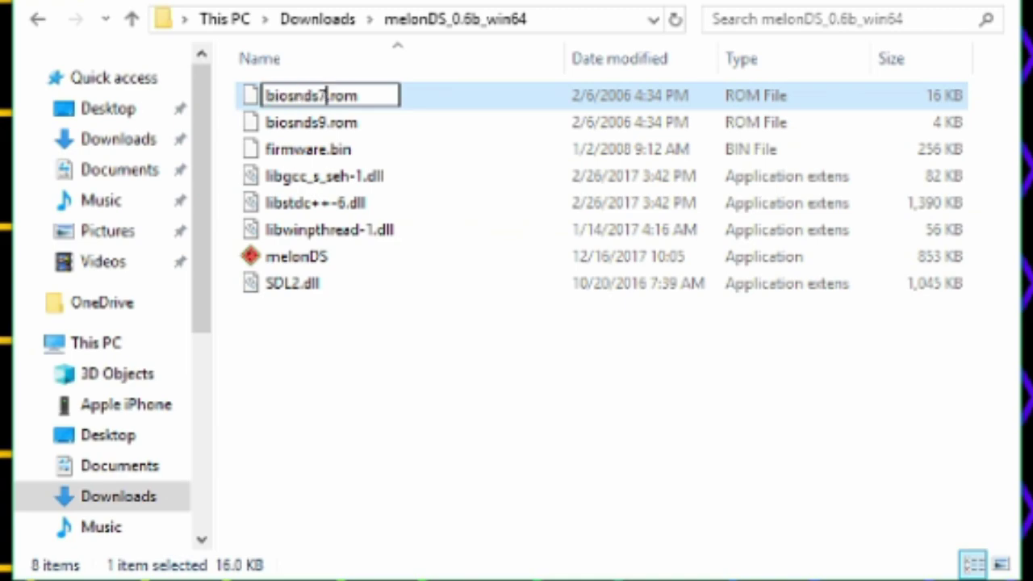
pyautogui.hotkey('ctrl', 'a')
pyautogui.click(314, 95)
pyautogui.press('BackSpace')
pyautogui.press('BackSpace')
pyautogui.press('BackSpace')
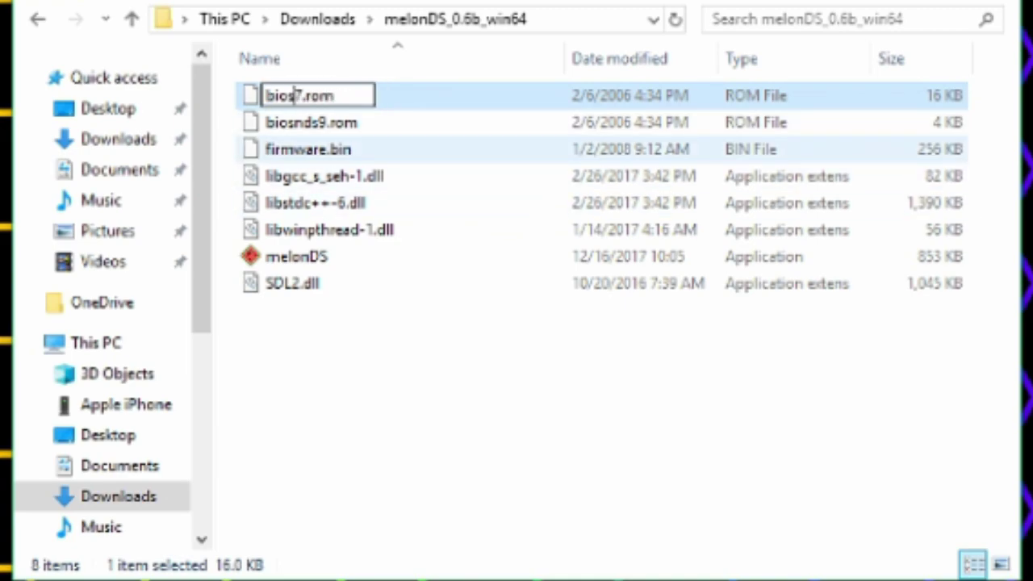
pyautogui.click(334, 96)
pyautogui.press('BackSpace')
pyautogui.press('BackSpace')
pyautogui.press('BackSpace')
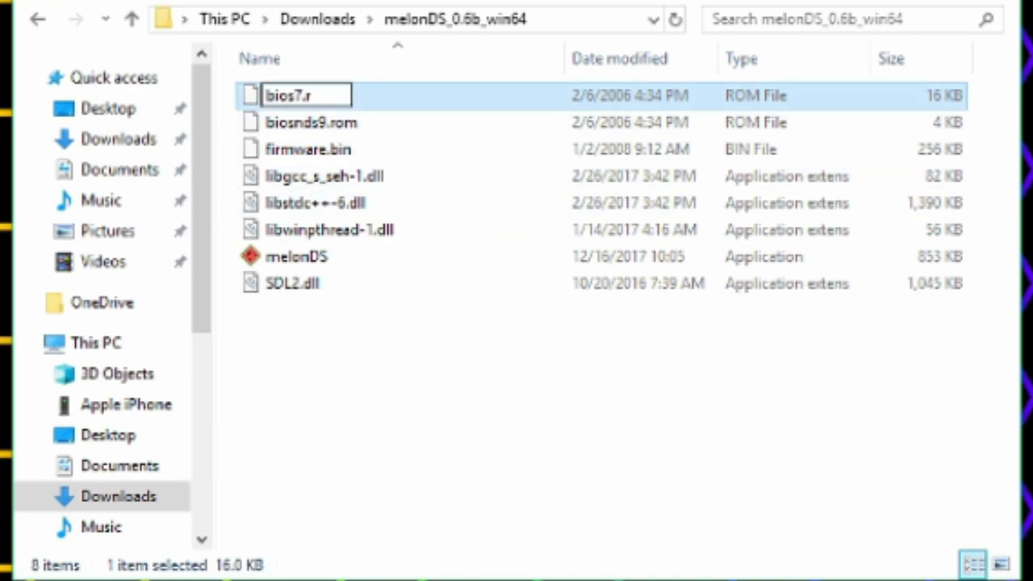
pyautogui.write('bin')
pyautogui.press('Return')
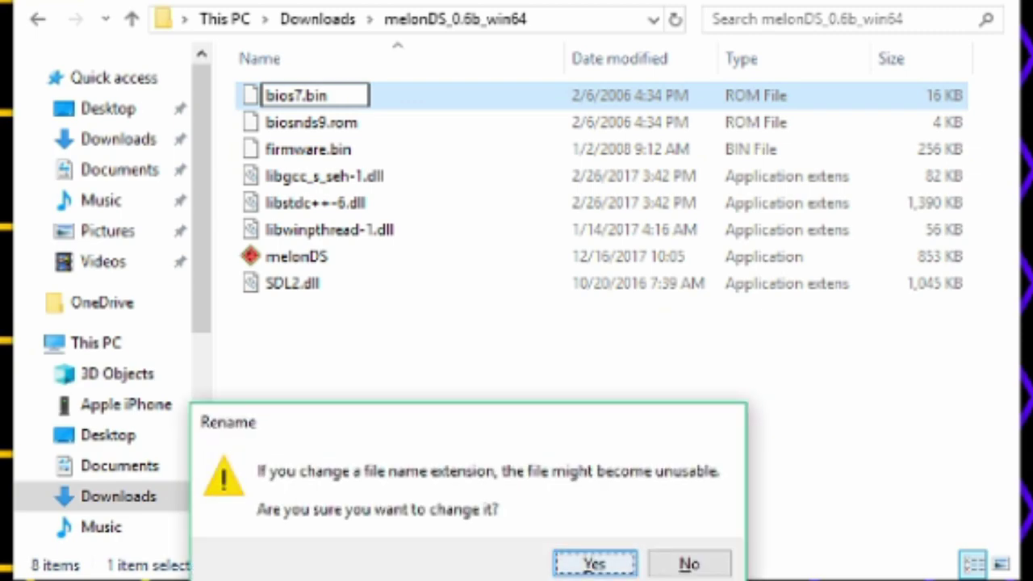
pyautogui.press('Return')
# Rename biosnds9.rom to bios9.bin, accepting the extension change.
pyautogui.click(311, 122)
pyautogui.rightClick(316, 122)
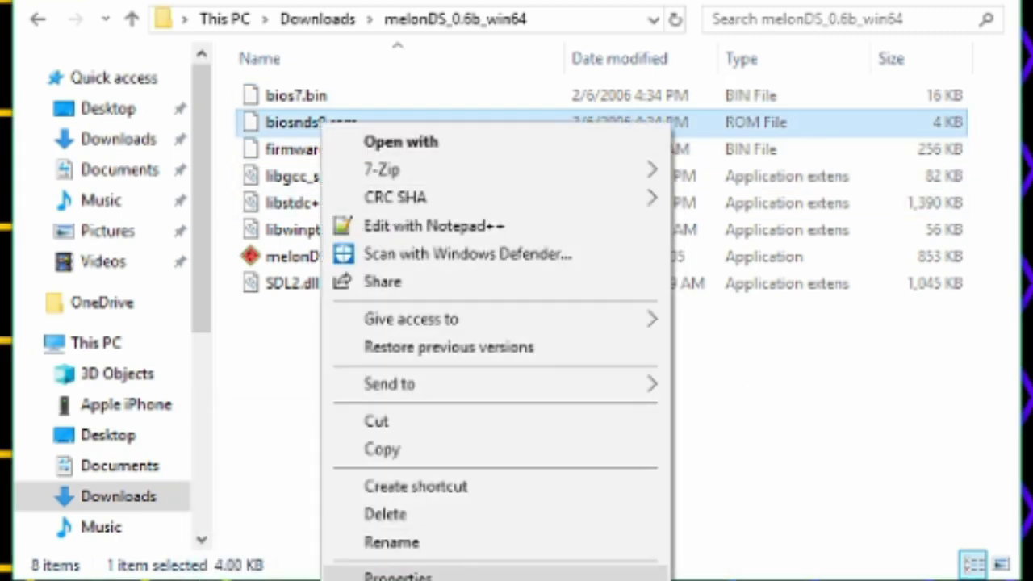
pyautogui.click(363, 538)
pyautogui.click(303, 122)
pyautogui.press('Right')
pyautogui.press('Right')
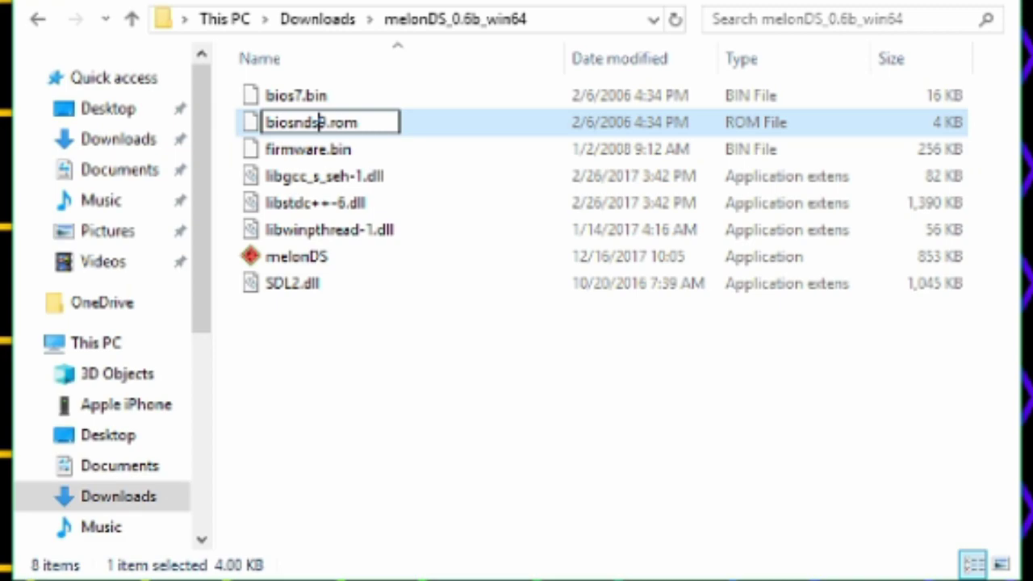
pyautogui.press('BackSpace')
pyautogui.press('BackSpace')
pyautogui.press('BackSpace')
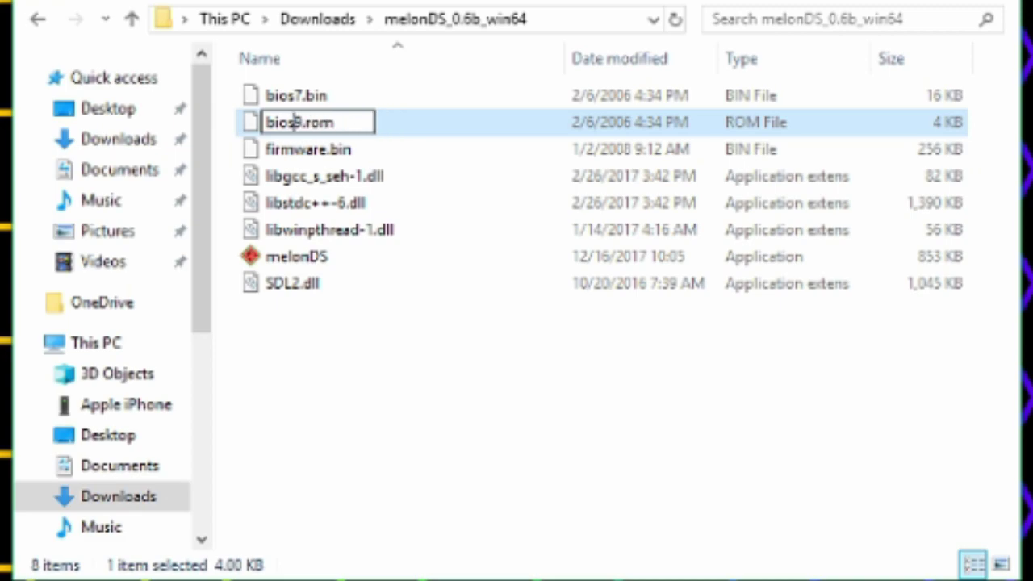
pyautogui.press('BackSpace')
pyautogui.press('BackSpace')
pyautogui.press('BackSpace')
pyautogui.write('bin')
pyautogui.press('Return')
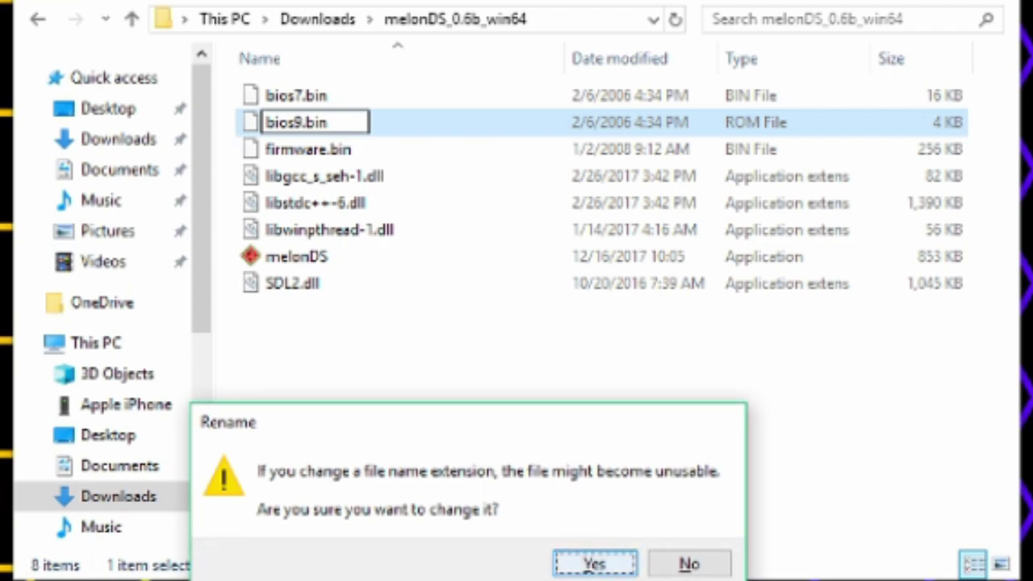
pyautogui.click(594, 564)
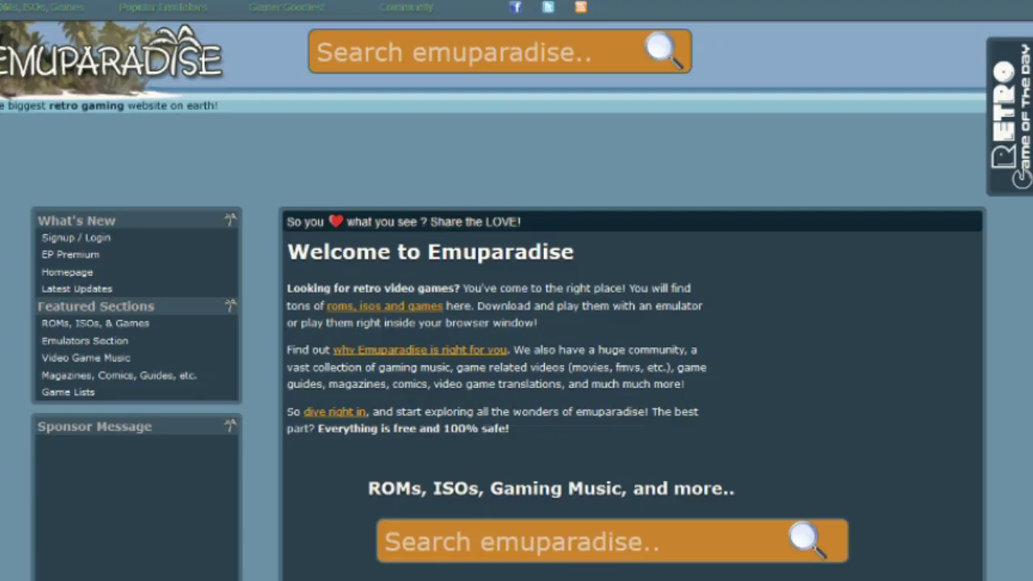
# On the Emuparadise website, open the NDS ROMs section and browse its title listings.
pyautogui.scroll(-4, 516, 323)
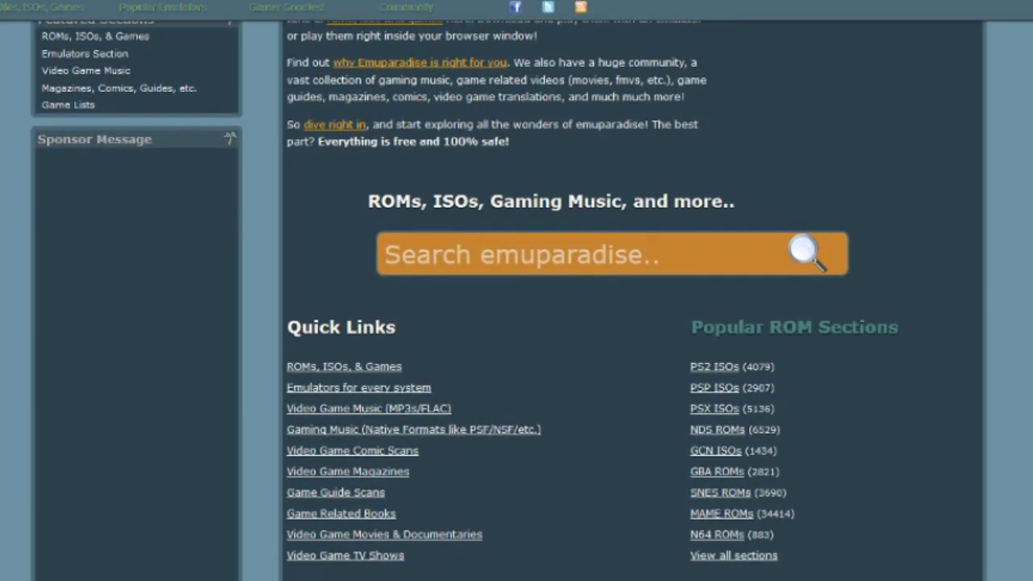
pyautogui.click(717, 429)
pyautogui.scroll(-5, 517, 322)
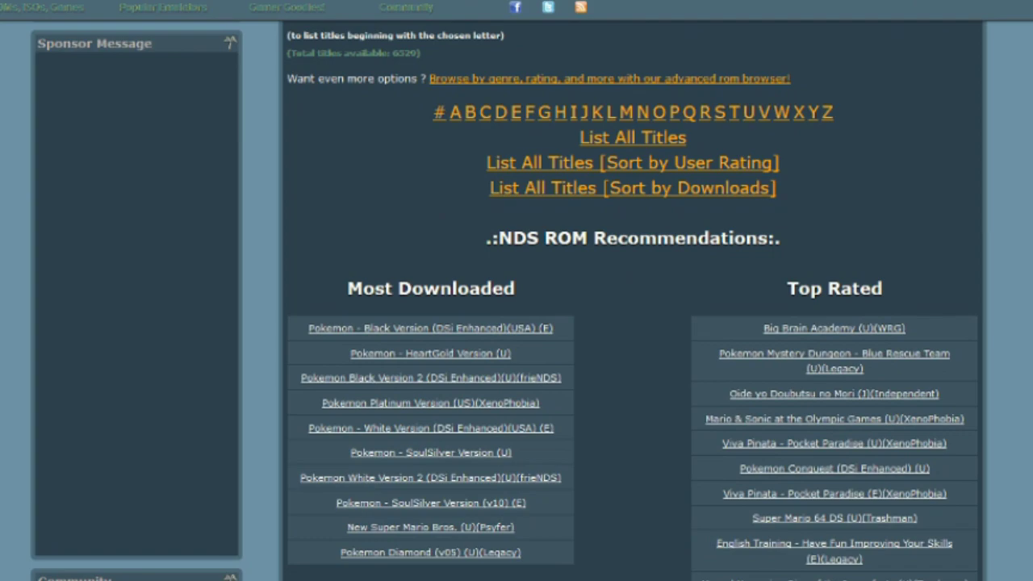
pyautogui.scroll(1, 516, 323)
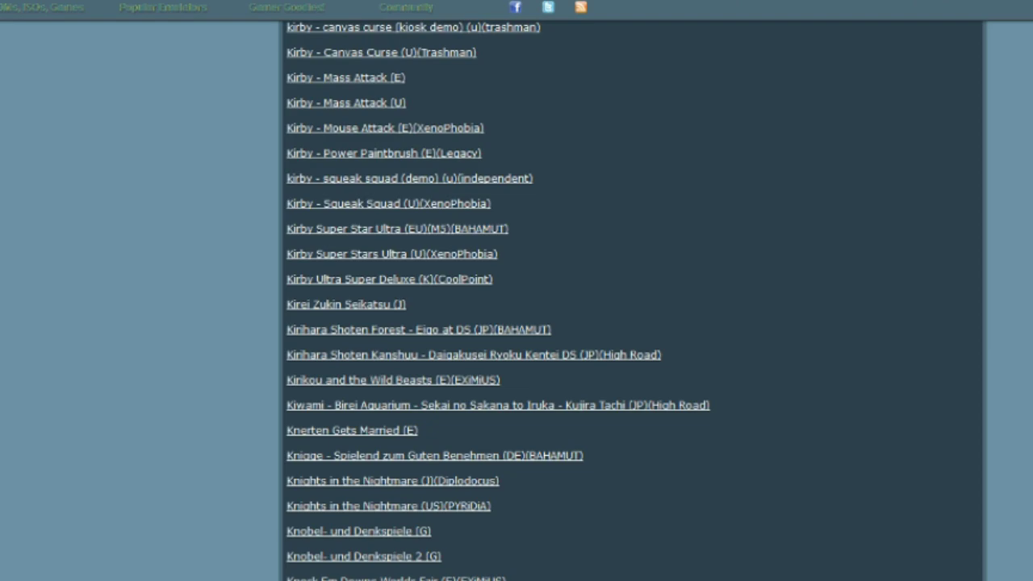
# Open the Kirby Super Stars Ultra (U)(XenoPhobia) entry and go to its ROM download page.
pyautogui.click(392, 253)
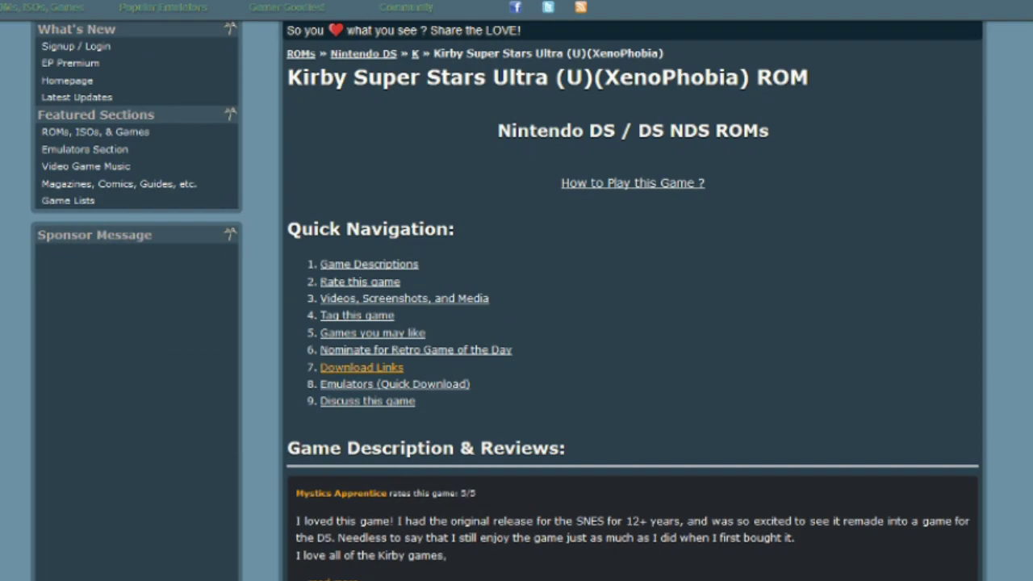
pyautogui.click(361, 367)
pyautogui.scroll(-1, 632, 323)
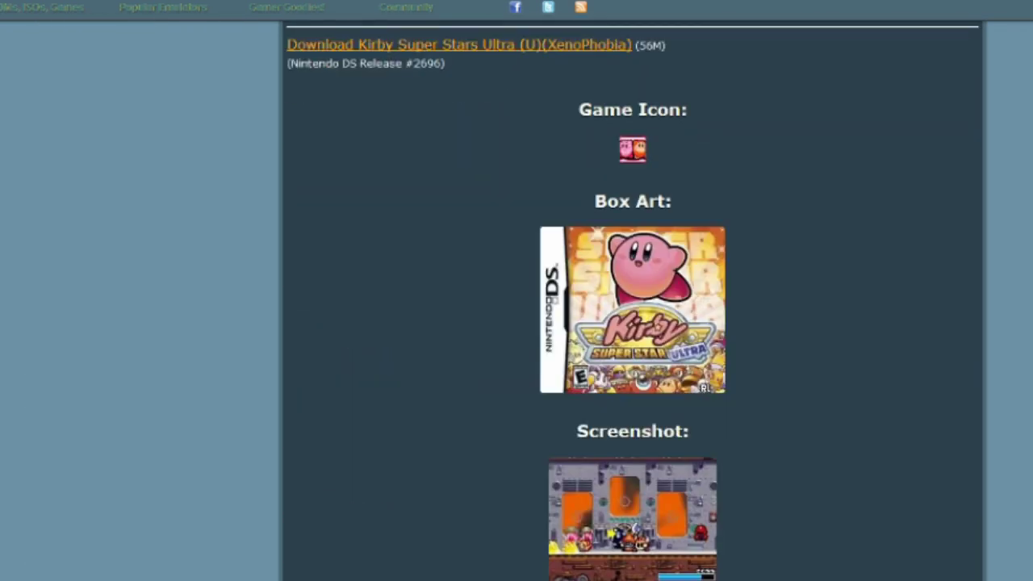
pyautogui.click(458, 44)
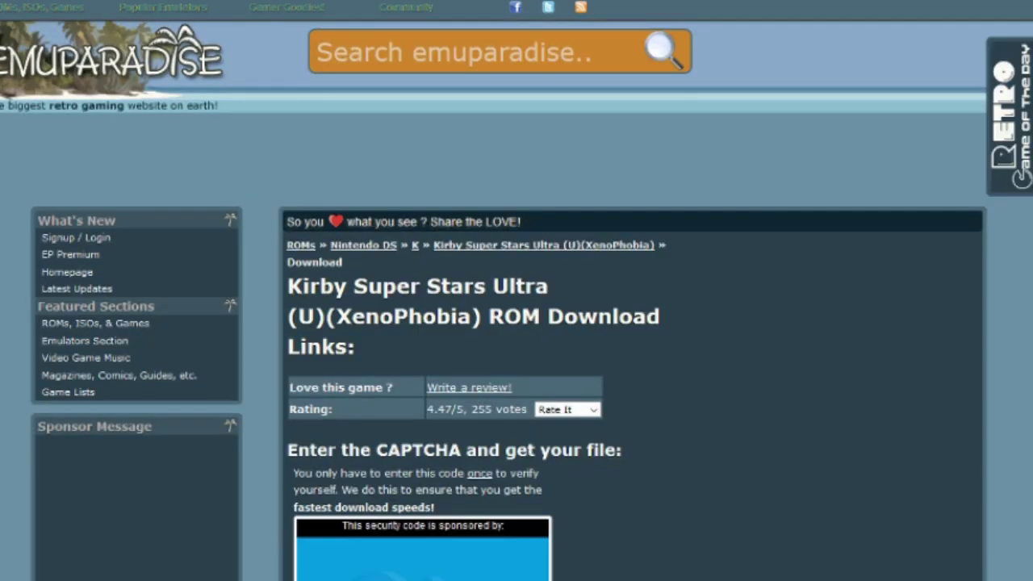
pyautogui.scroll(-1, 516, 301)
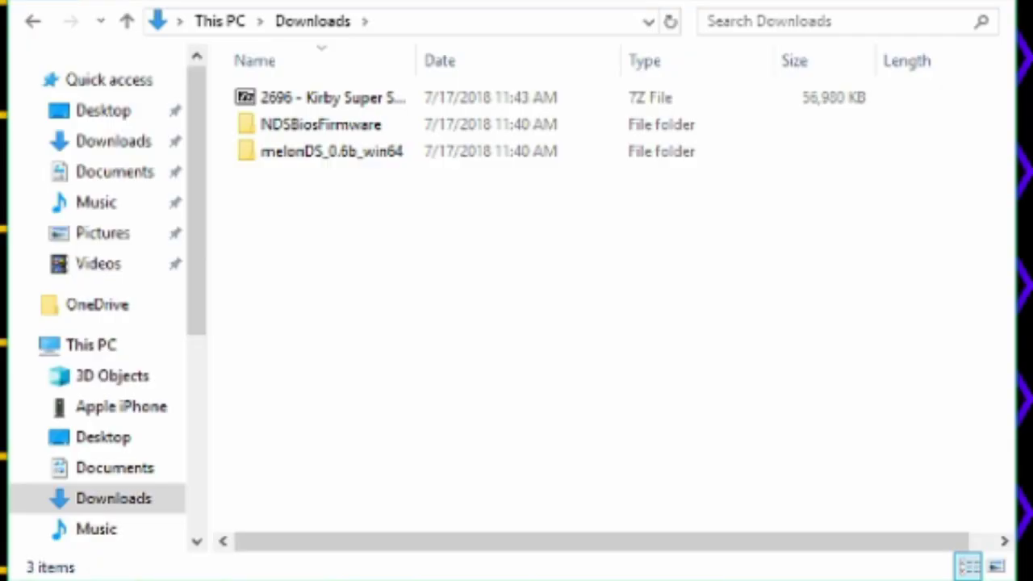
# In File Explorer, extract the 2696 - Kirby Super Stars Ultra archive and move its .nds file into the Downloads folder.
pyautogui.click(317, 97)
pyautogui.rightClick(317, 97)
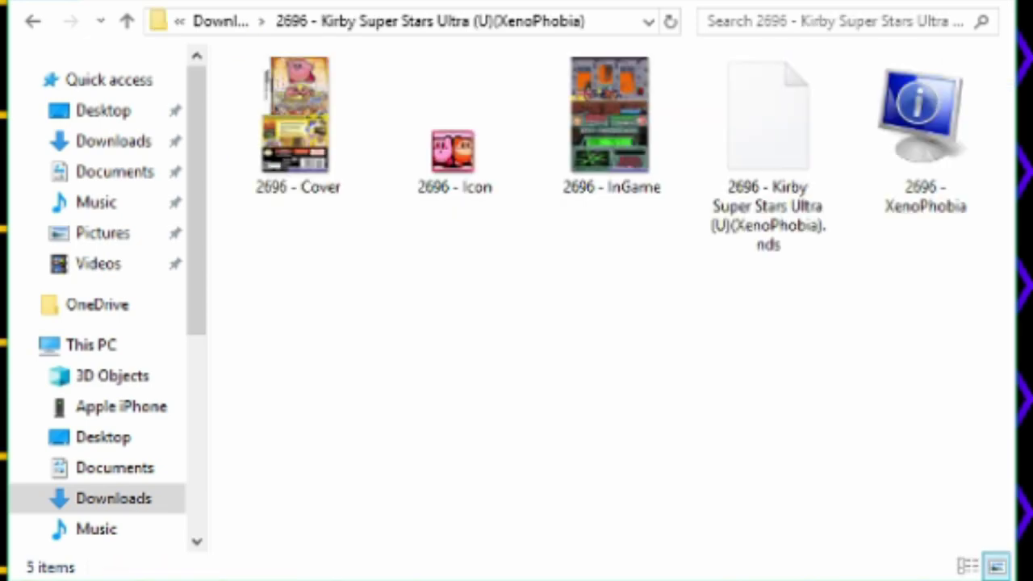
pyautogui.moveTo(768, 129); pyautogui.dragTo(218, 21)
# Create a new folder named roms in the Downloads folder.
pyautogui.rightClick(359, 297)
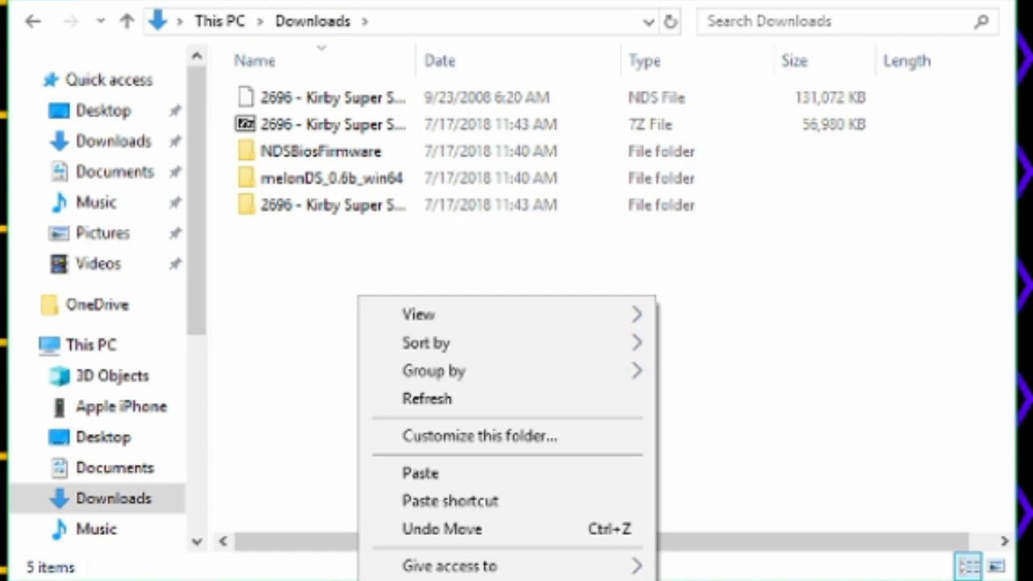
pyautogui.hotkey('ctrl', 'shift', 'n')
pyautogui.write('roms')
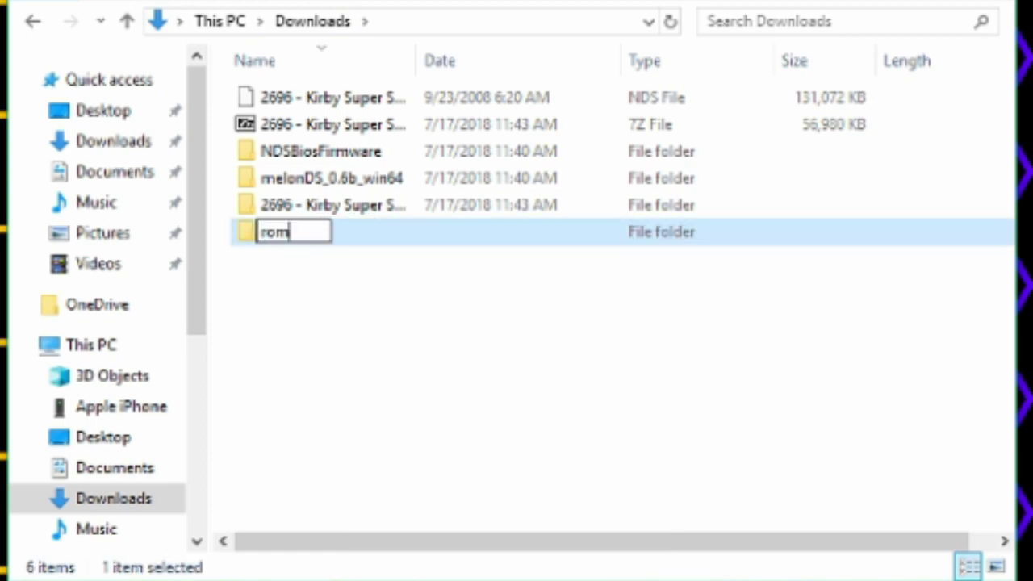
pyautogui.press('Return')
# Move the Kirby .nds file into the roms folder and move that folder into melonDS_0.6b_win64.
pyautogui.moveTo(331, 96); pyautogui.dragTo(314, 240)
pyautogui.moveTo(278, 205); pyautogui.dragTo(331, 160)
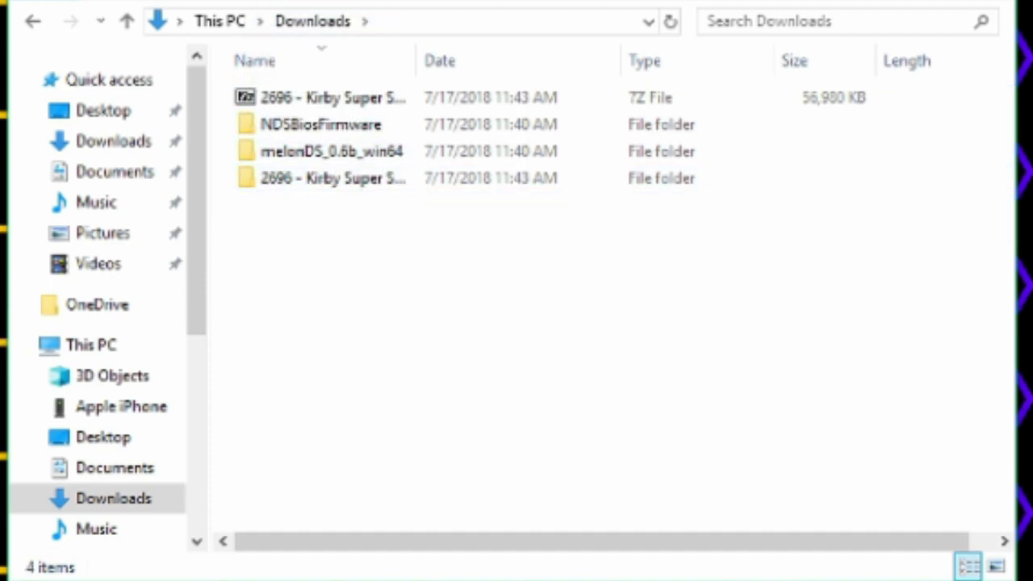
# Launch the melonDS application from the melonDS_0.6b_win64 folder.
pyautogui.doubleClick(330, 153)
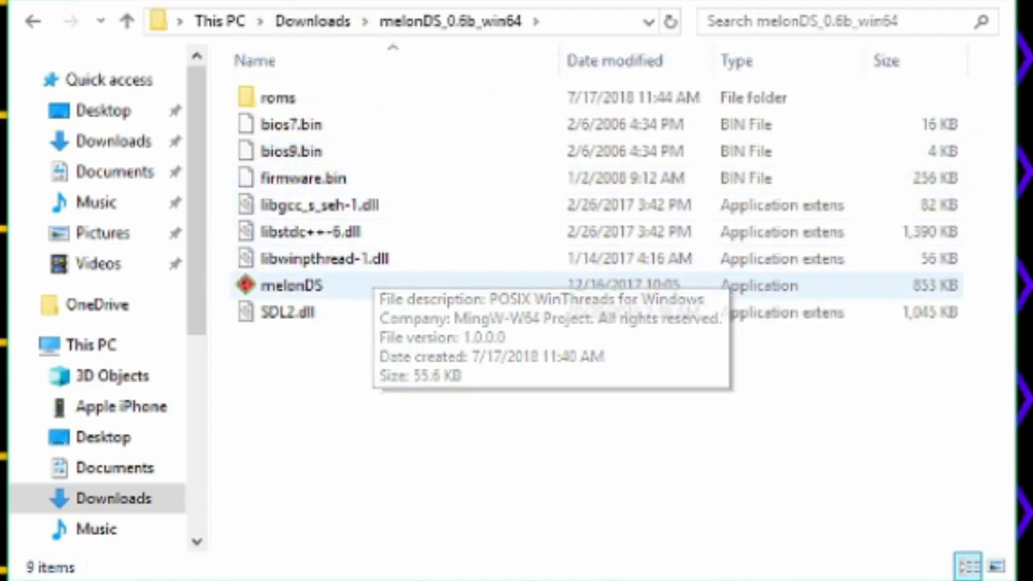
pyautogui.doubleClick(331, 285)
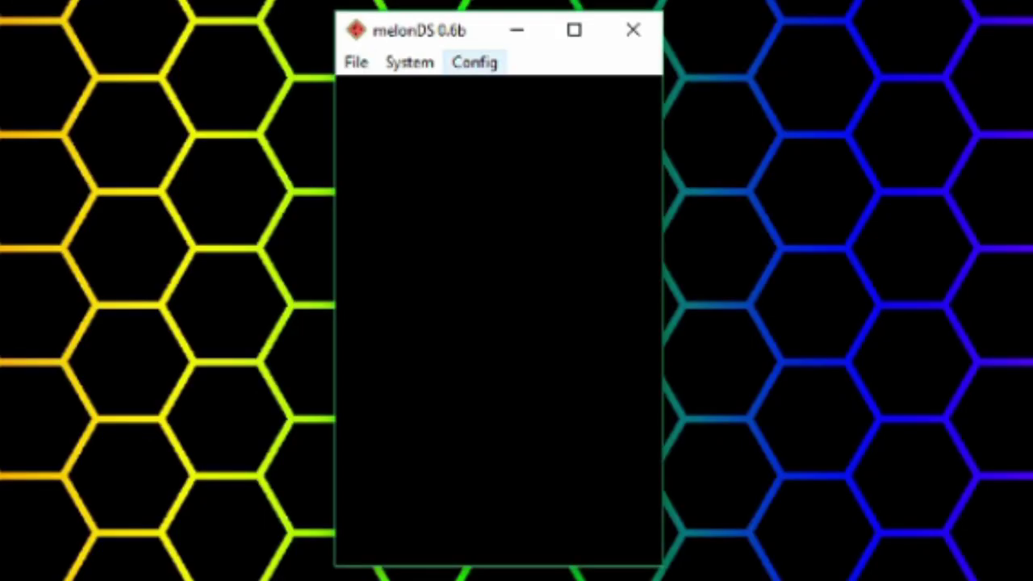
pyautogui.hotkey('alt', 'c')
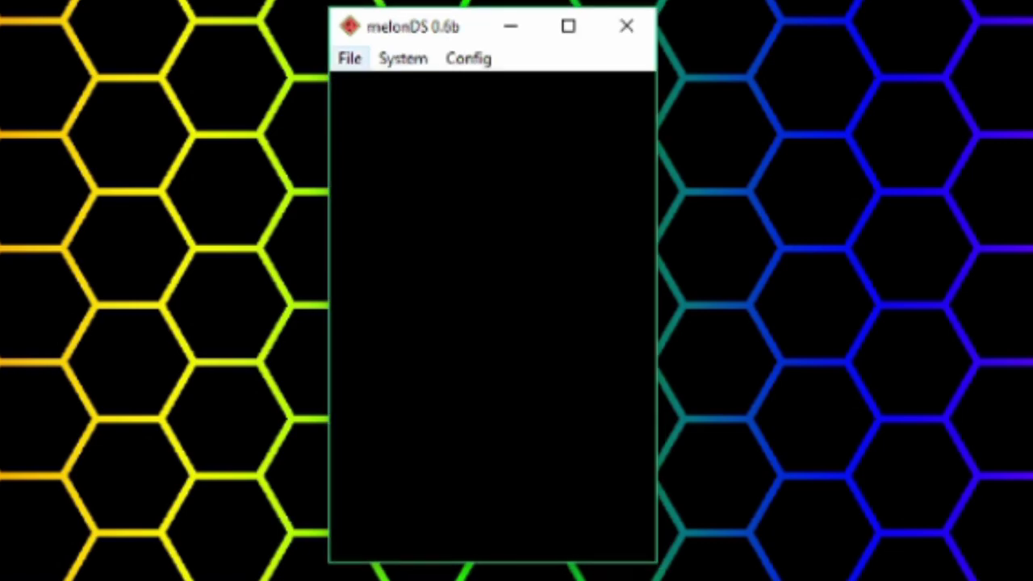
# Open the Kirby Super Stars Ultra ROM from the roms folder inside melonDS_0.6b_win64 and enlarge the emulator window.
pyautogui.click(350, 59)
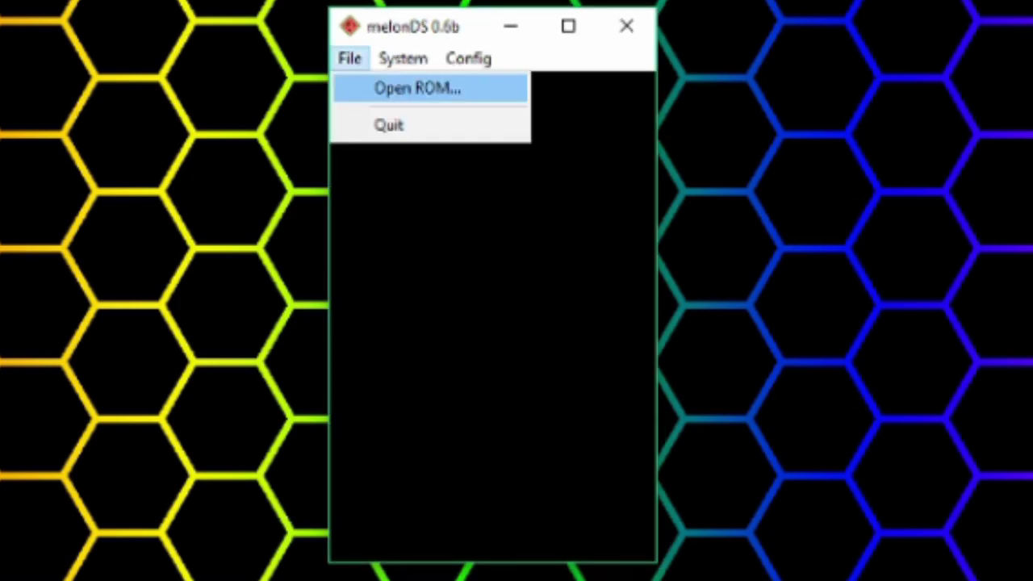
pyautogui.press('Return')
pyautogui.scroll(3, 218, 466)
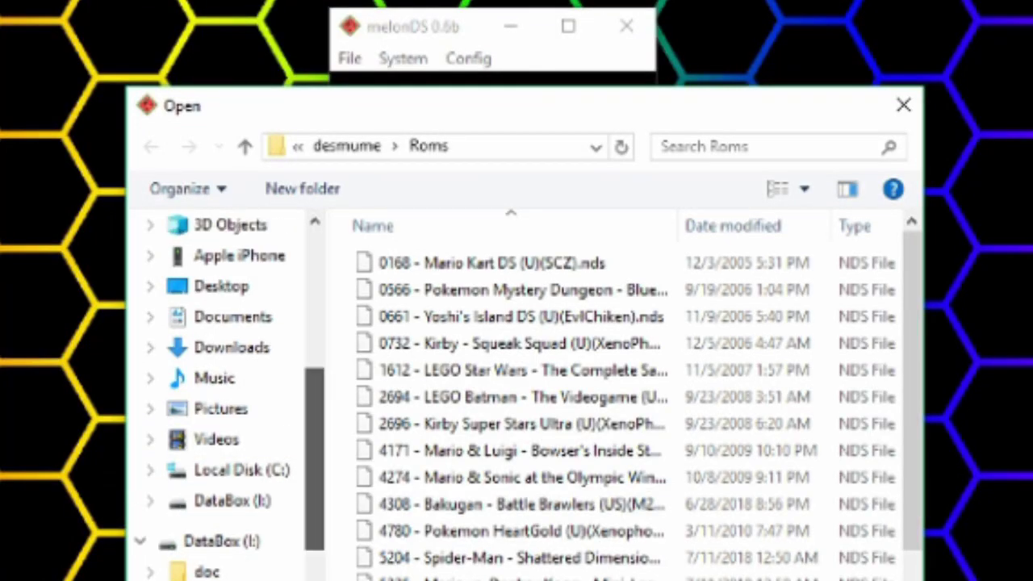
pyautogui.scroll(2, 217, 403)
pyautogui.click(230, 304)
pyautogui.doubleClick(560, 298)
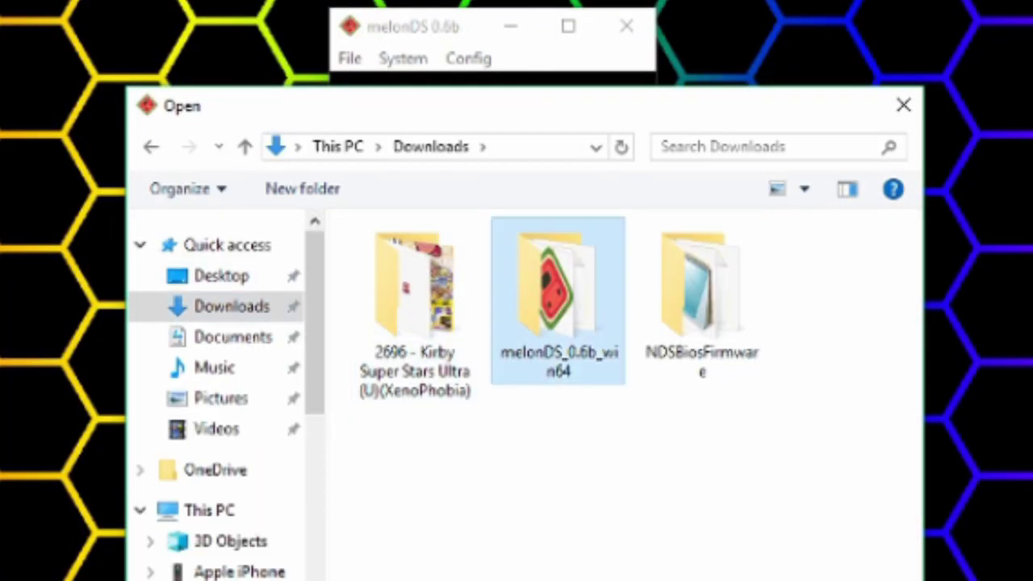
pyautogui.doubleClick(513, 263)
pyautogui.doubleClick(513, 263)
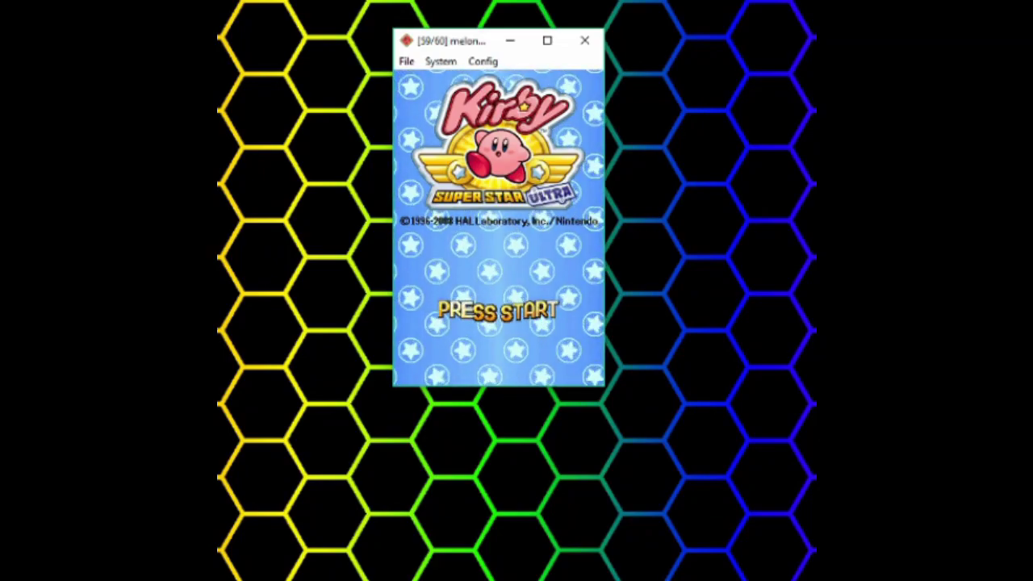
pyautogui.moveTo(604, 387); pyautogui.dragTo(766, 580)
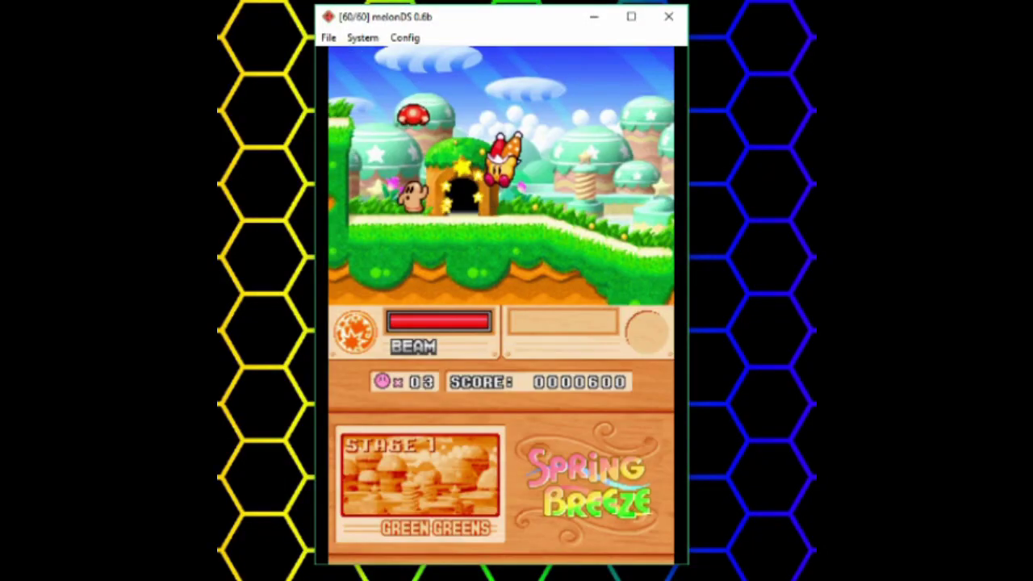
# Attack the Green Greens enemies with Kirby's Beam ability and advance Kirby through the meadow and forest into the wooden structure.
pyautogui.press('x')
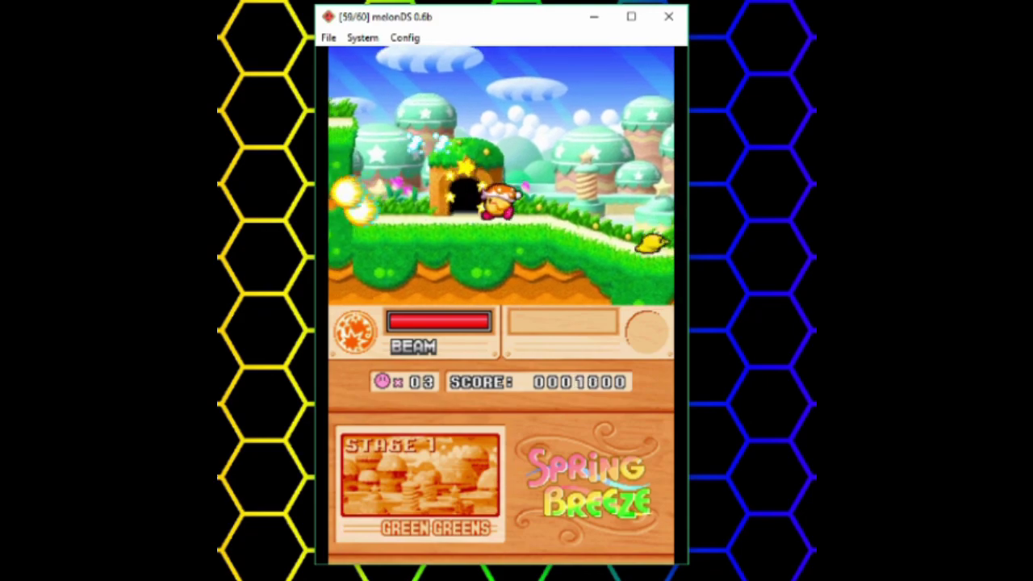
pyautogui.press('Right')
pyautogui.press('x')
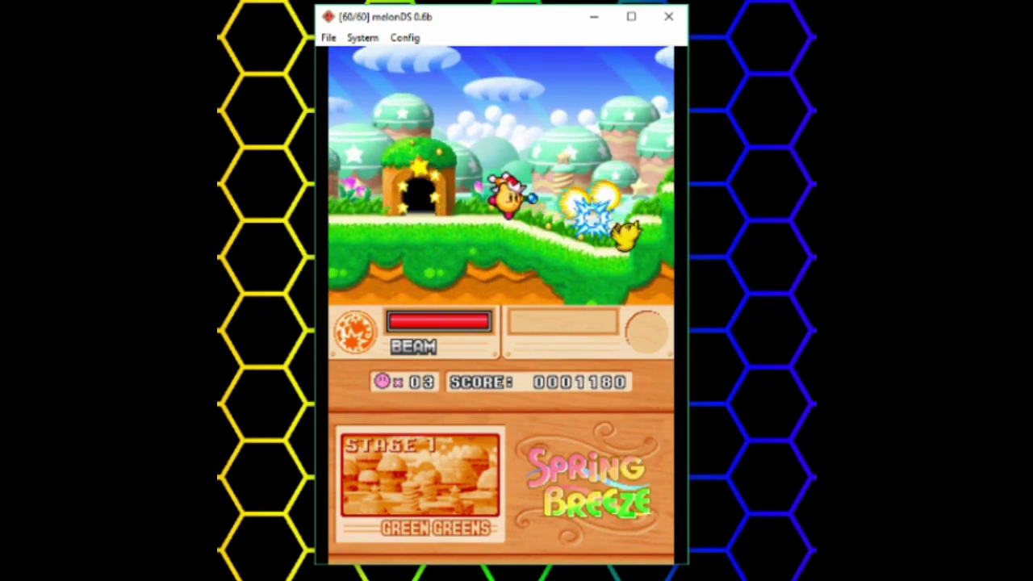
pyautogui.press('Right')
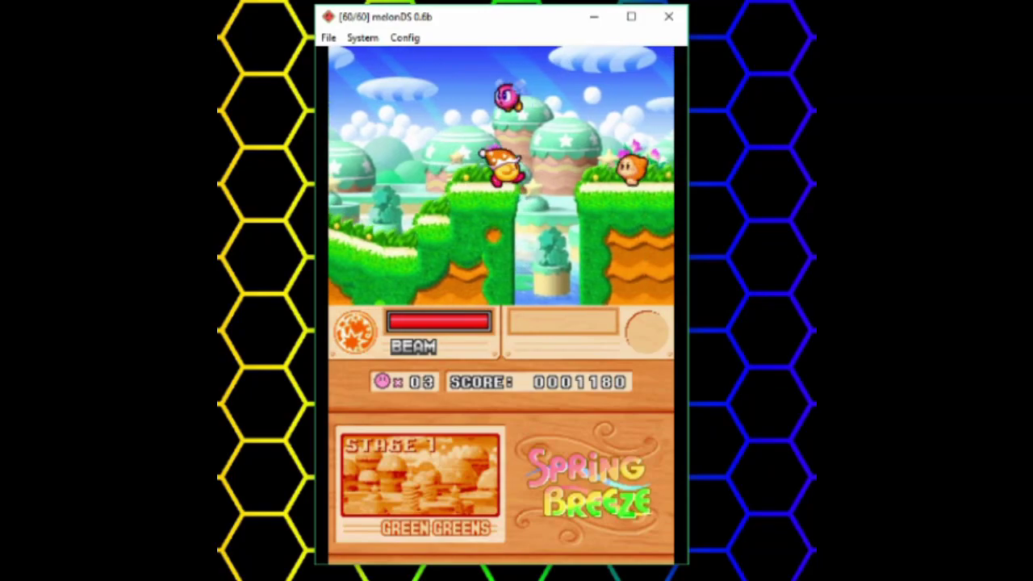
pyautogui.press('Right')
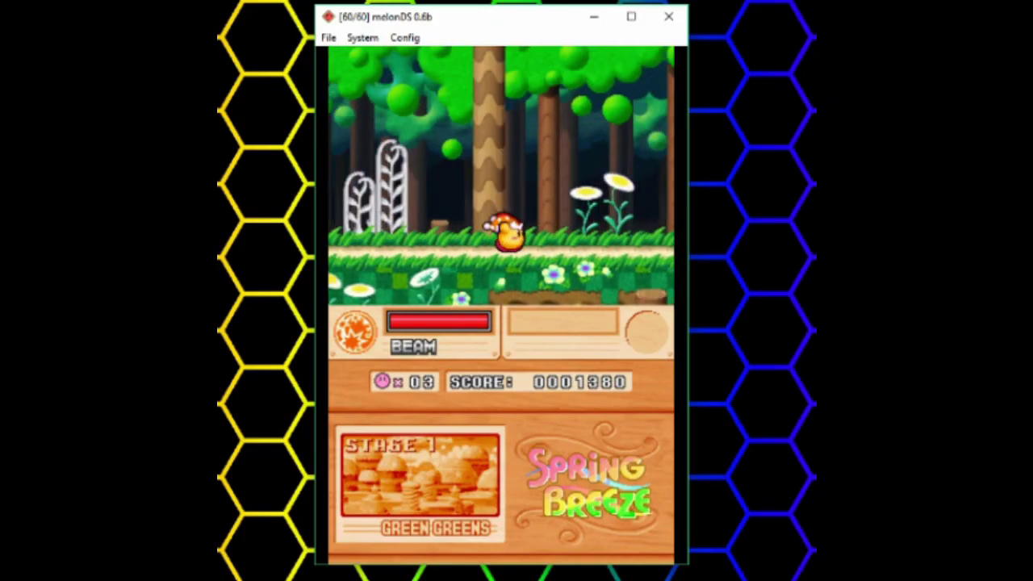
pyautogui.press('Right')
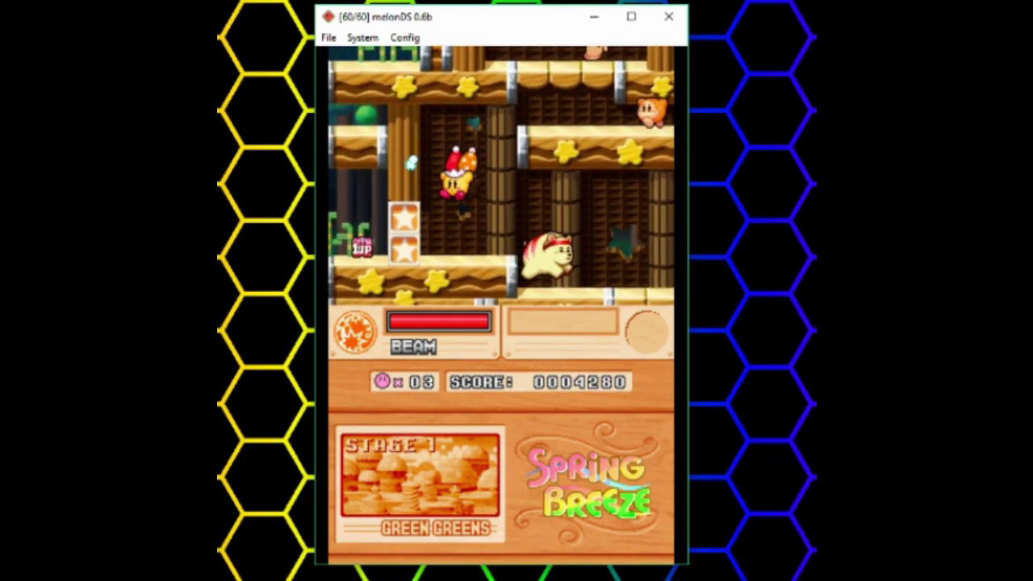
# Collect the 1UP behind the star blocks and climb Kirby through the wooden structure to exit into the next area.
pyautogui.press('Left')
pyautogui.press('Right')
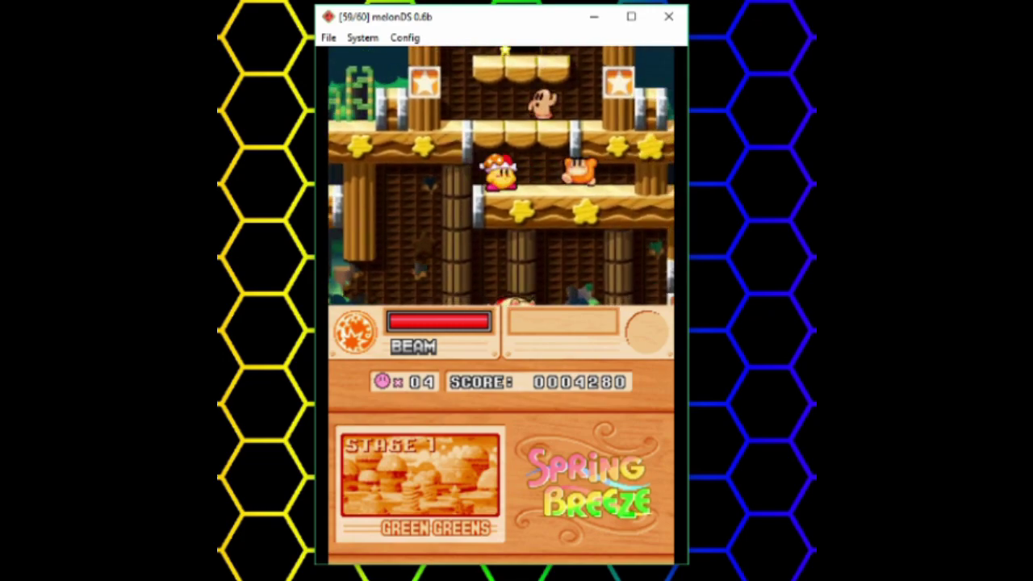
pyautogui.press('Right')
pyautogui.press('x')
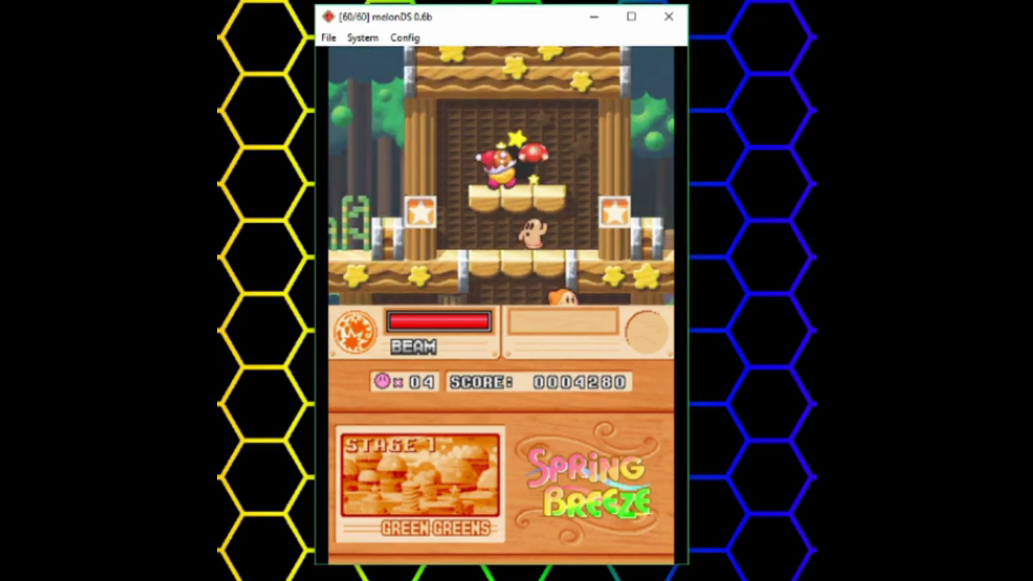
pyautogui.press('Up')
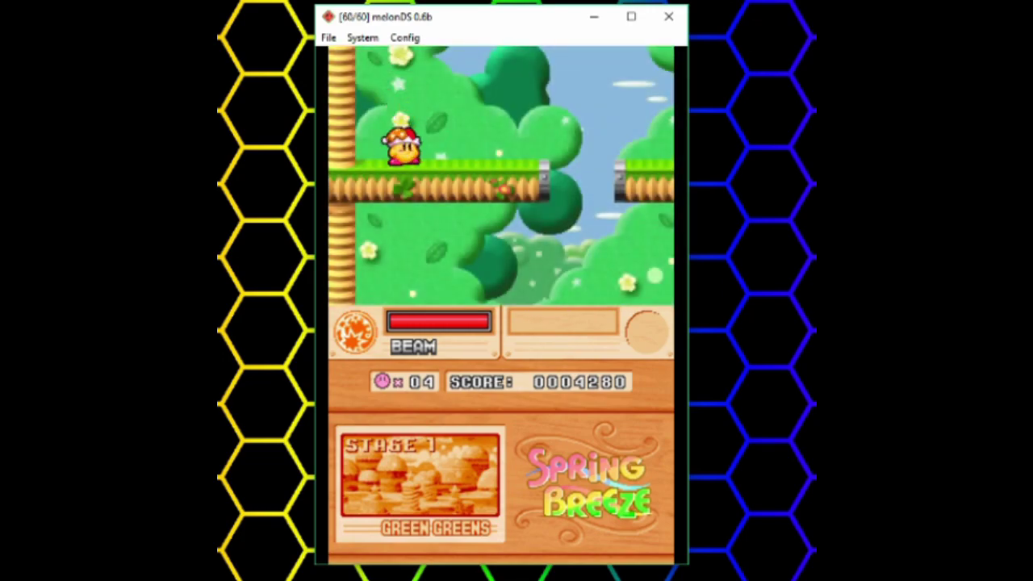